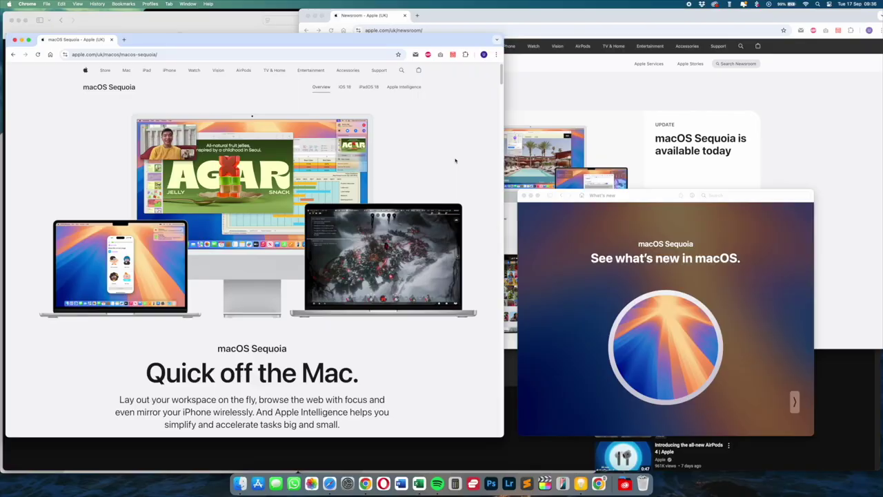
- Tile the macOS Sequoia page on the left half, Newsroom in the upper-right quarter and the What's new window in the lower-right quarter
drag(330, 60, 2, 59)
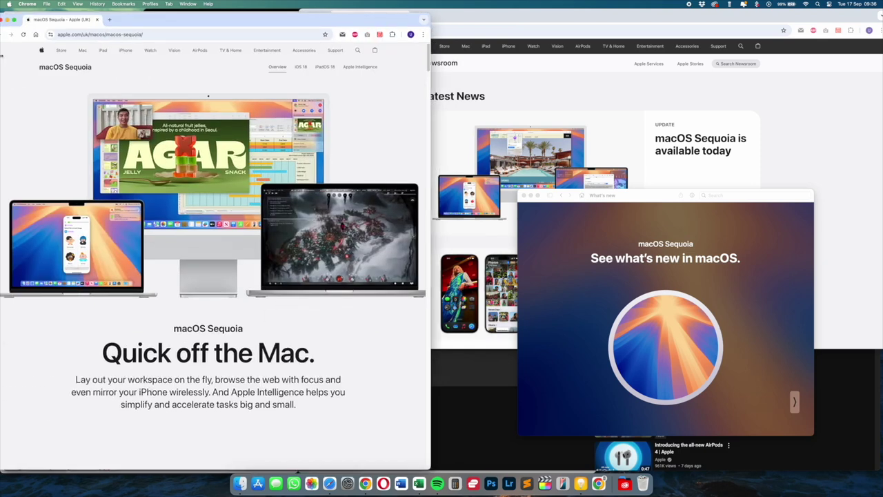
drag(373, 16, 697, 85)
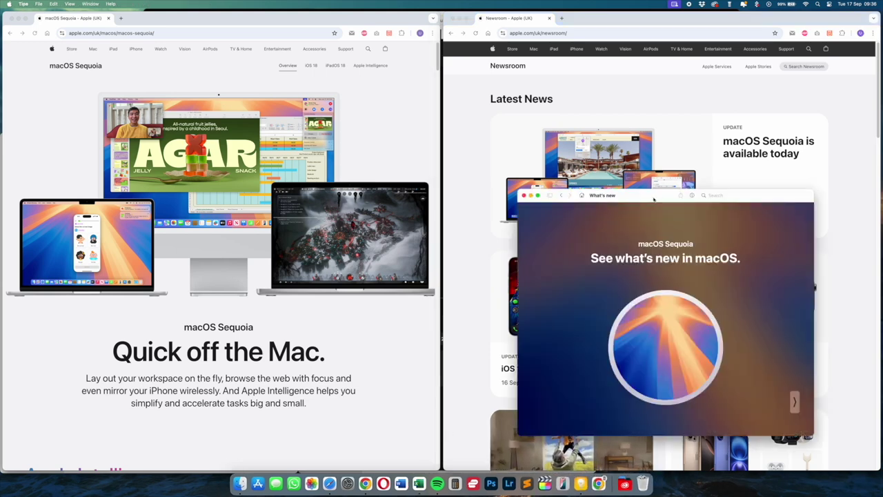
drag(663, 188, 882, 495)
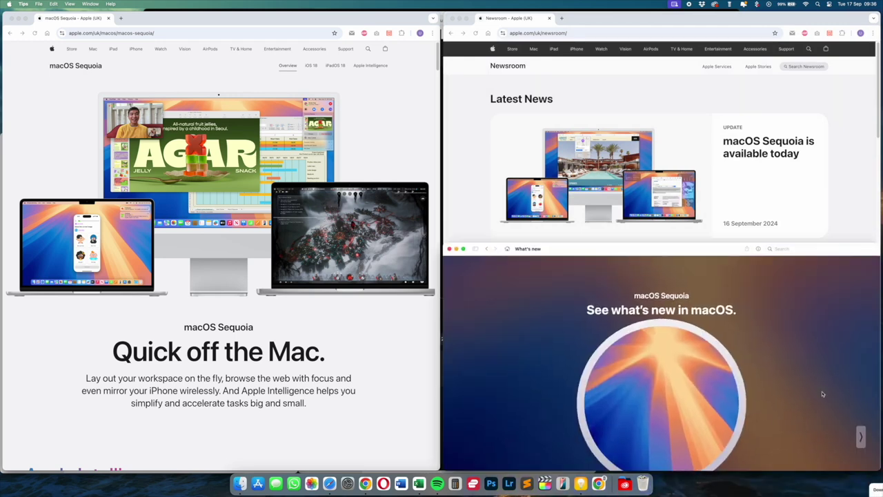
click(782, 18)
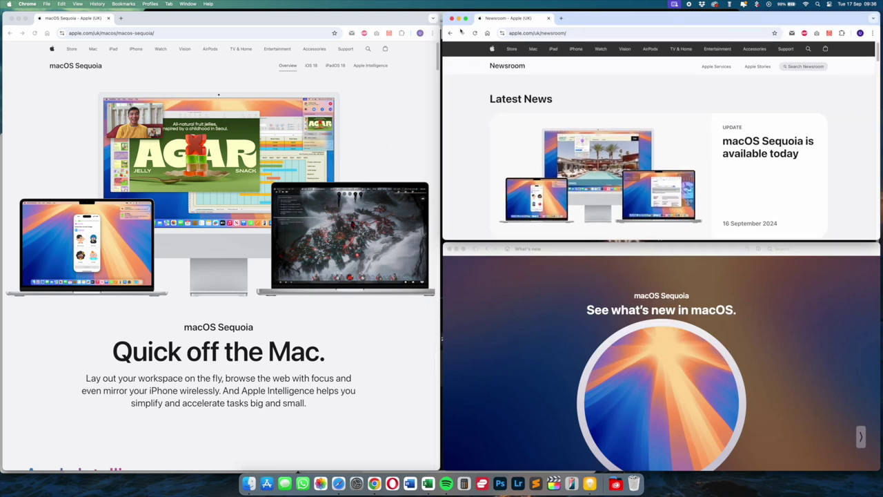
mouse_move(466, 20)
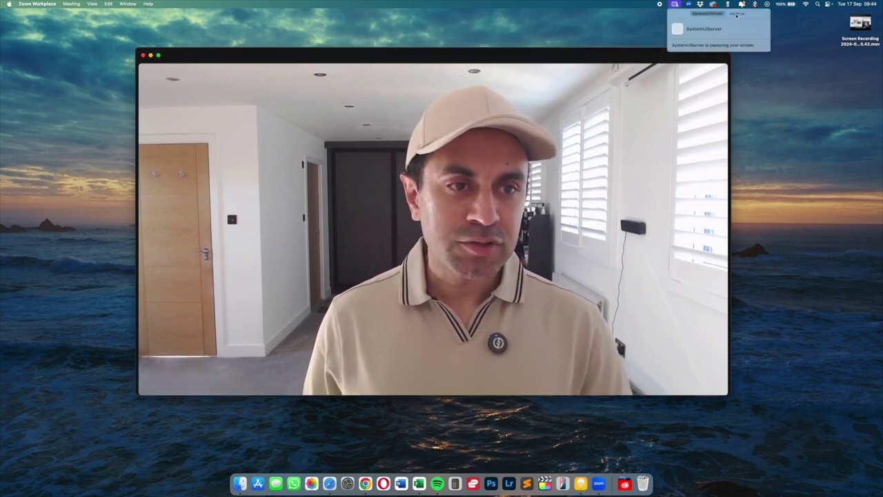
- Enable background replacement for the Zoom camera and choose the image with the curved wooden ceiling and garden view
click(736, 14)
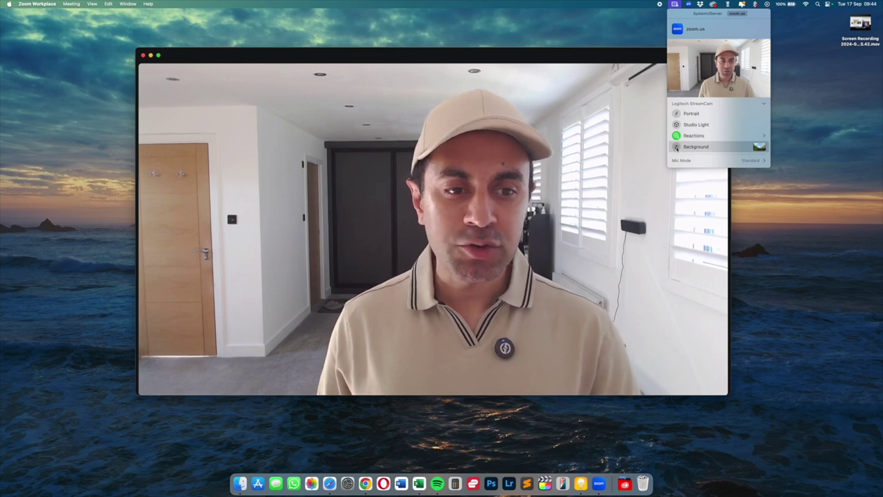
click(676, 146)
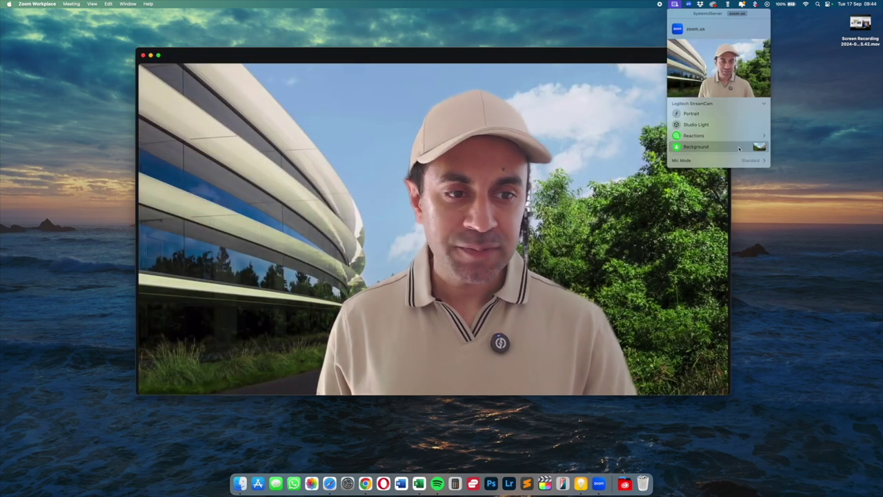
click(759, 148)
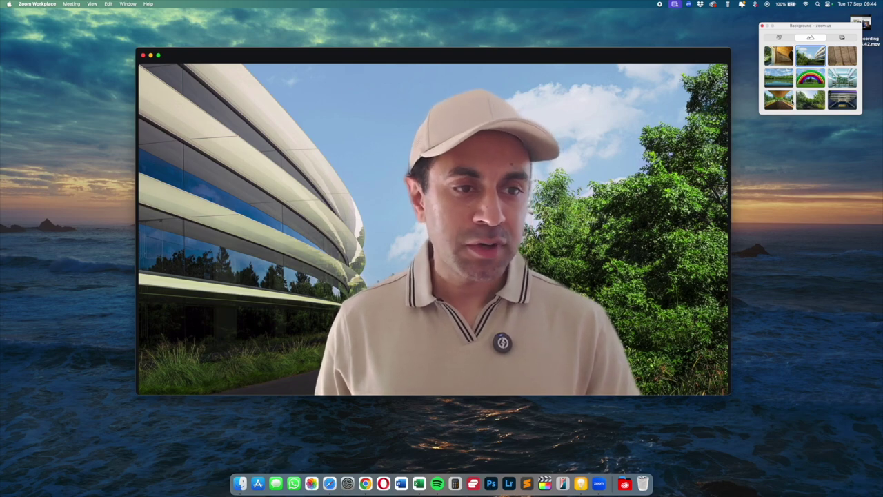
click(787, 59)
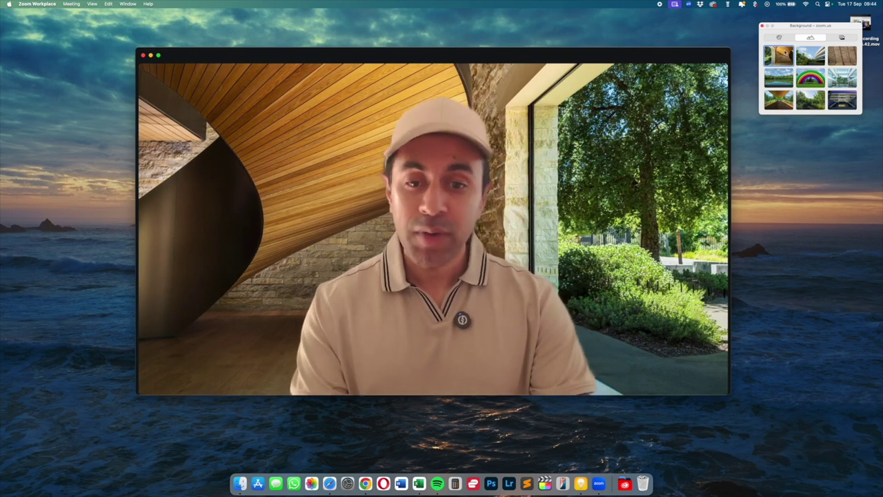
- Look through the colour, custom and image background categories and close the background picker
click(780, 37)
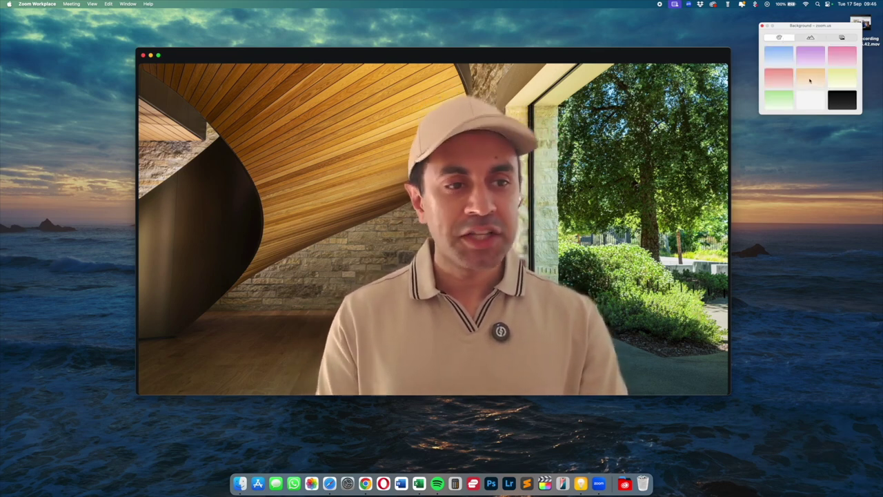
click(847, 39)
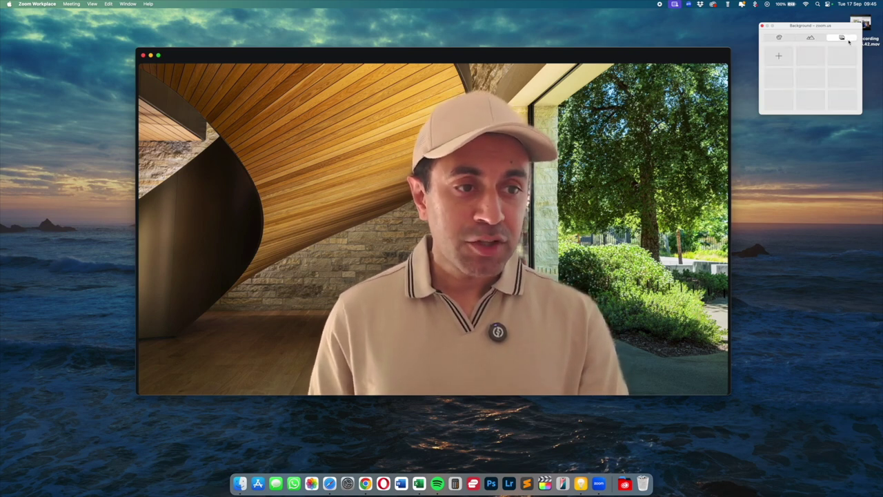
click(808, 40)
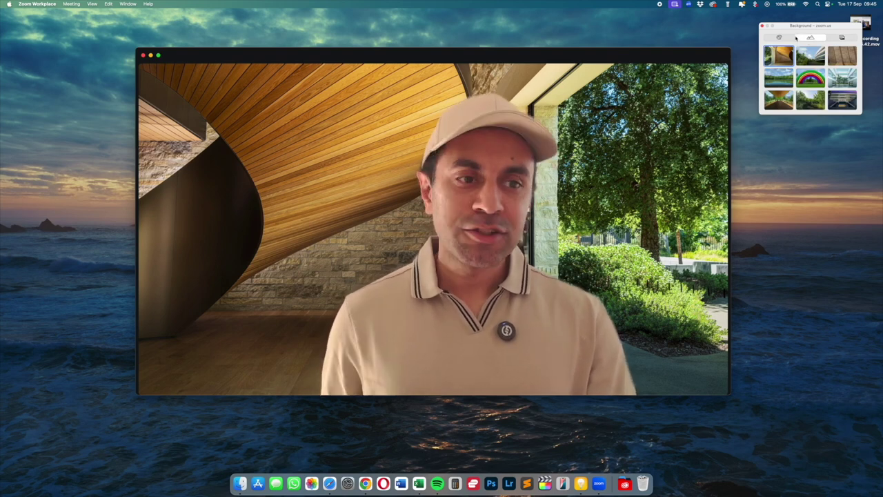
click(762, 26)
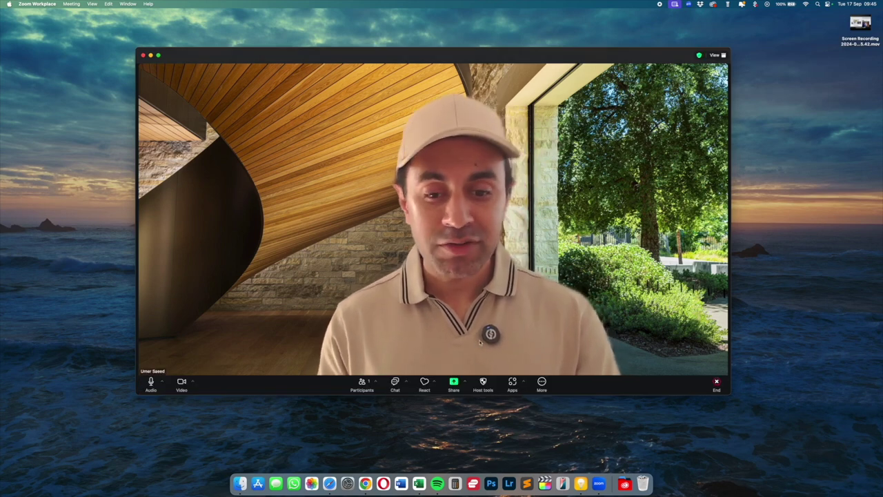
- Share the Google Chrome window showing the macOS Sequoia page in the Zoom meeting
click(454, 384)
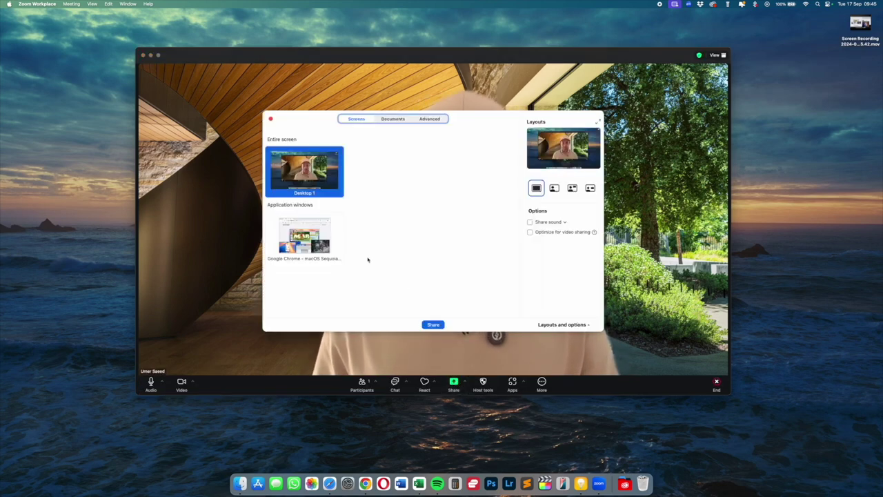
click(319, 243)
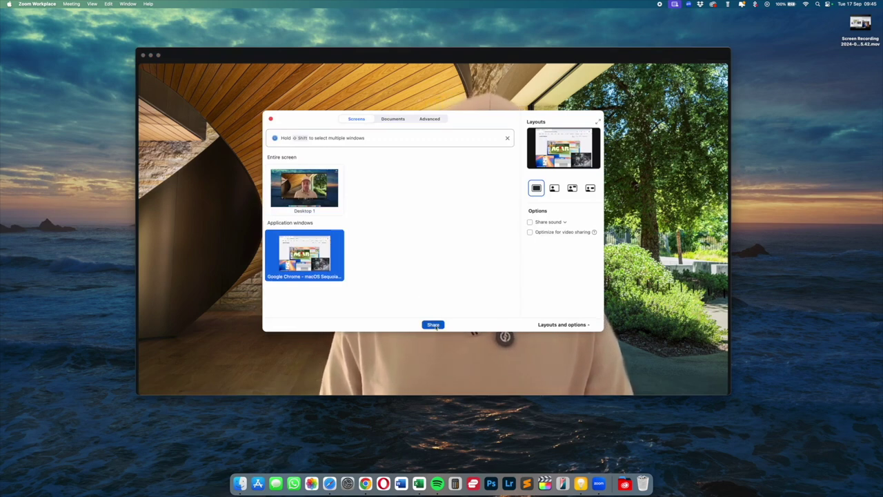
click(433, 325)
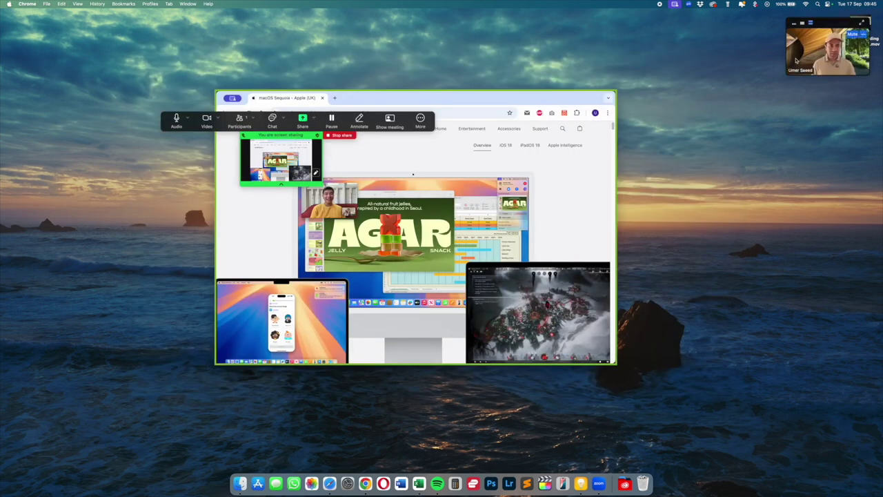
- Set the presenter overlay to Small and move the camera bubble to the open desktop area right of the shared window
click(674, 5)
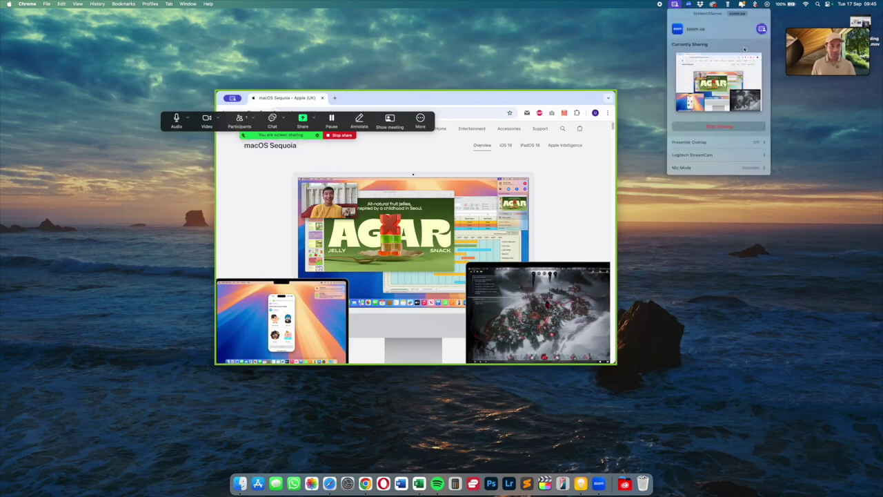
click(707, 143)
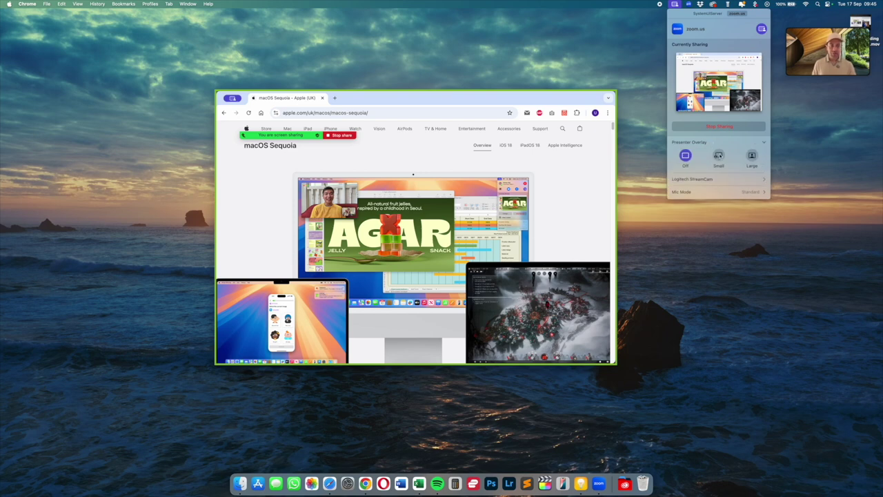
click(718, 156)
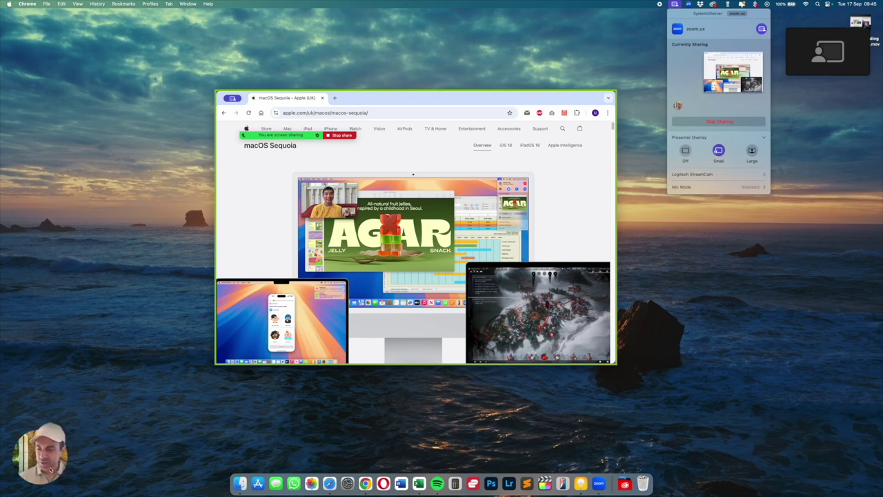
drag(39, 453, 778, 279)
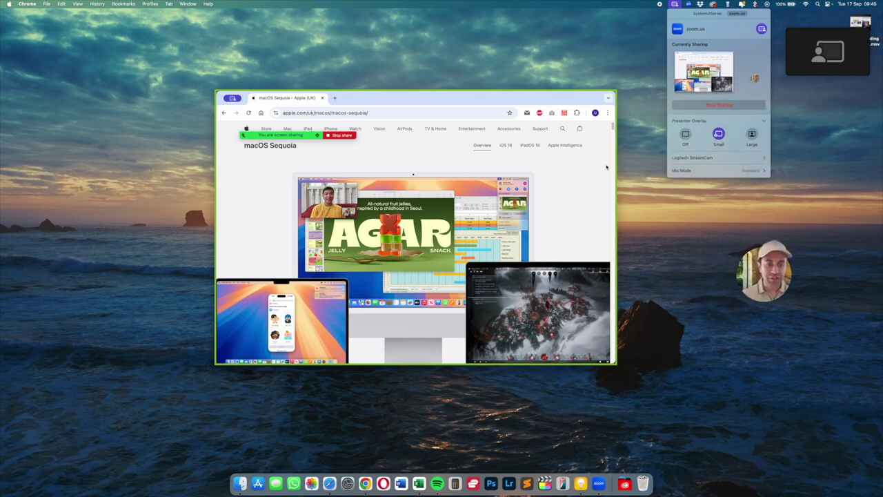
- Move and enlarge the shared Chrome window, and shift the meeting controls and video thumbnail clear of the page
drag(537, 103, 450, 41)
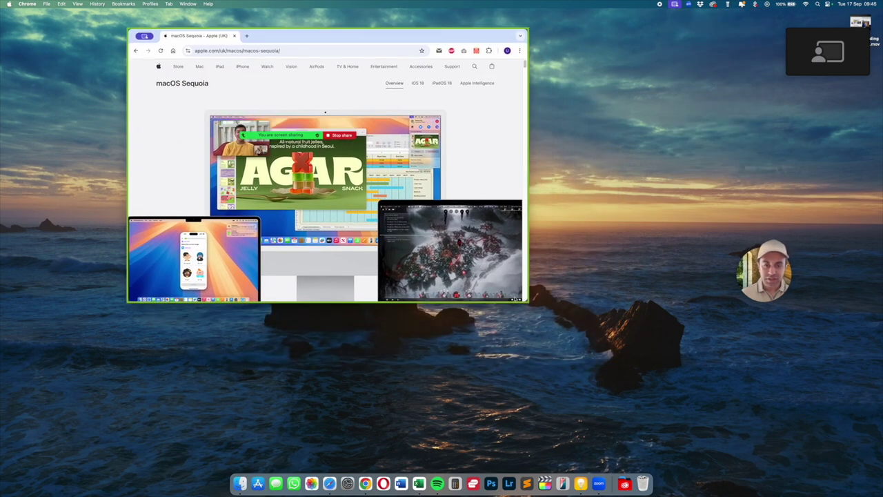
drag(526, 302, 764, 459)
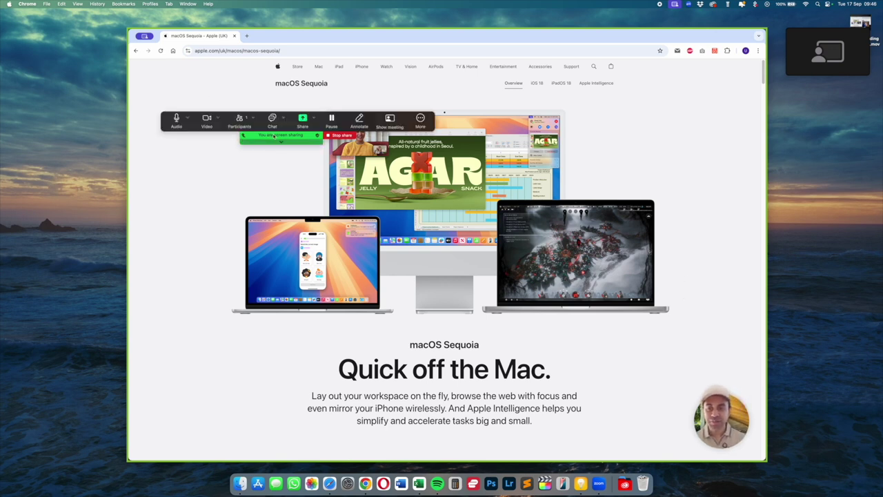
drag(293, 123, 239, 12)
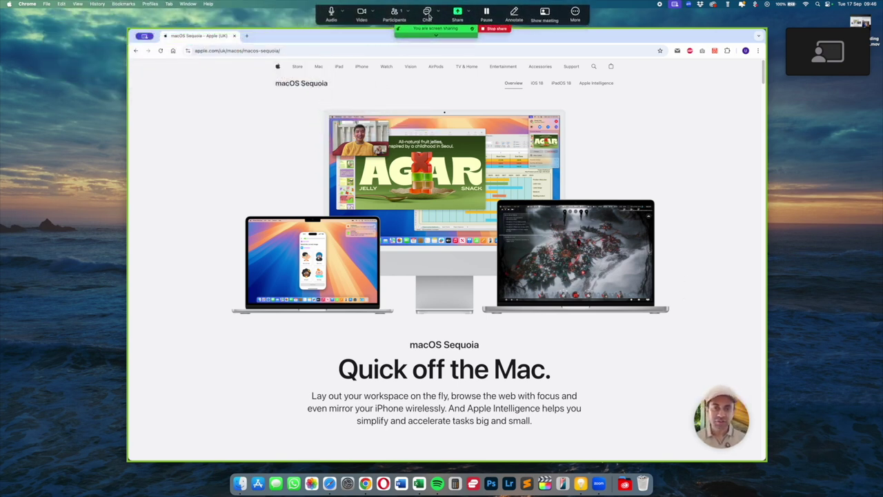
drag(829, 24, 820, 58)
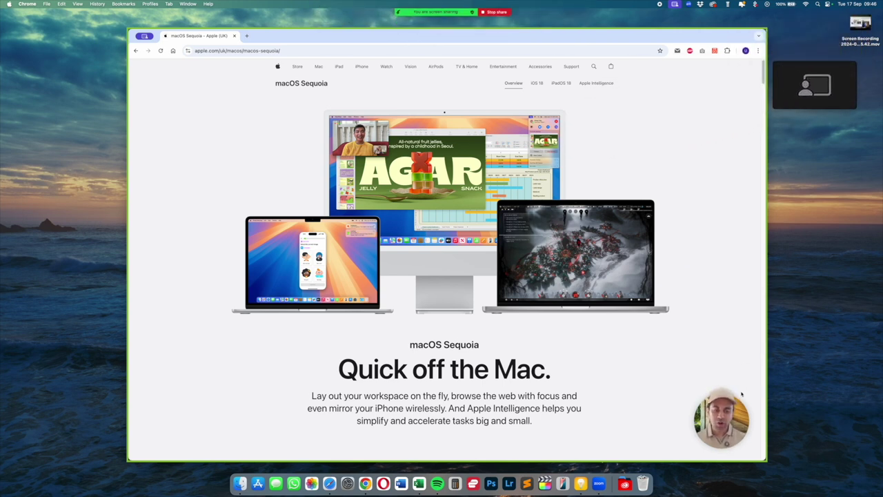
- Switch the presenter overlay for the shared window to Large
click(675, 4)
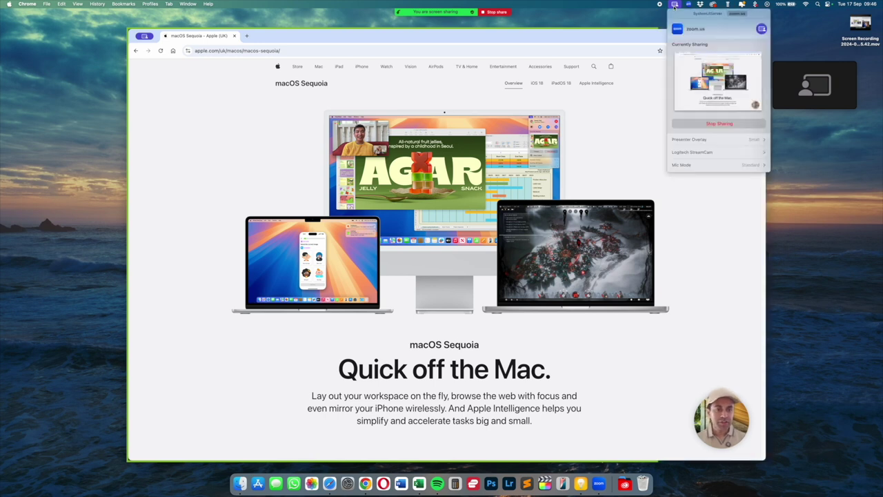
click(733, 140)
click(751, 146)
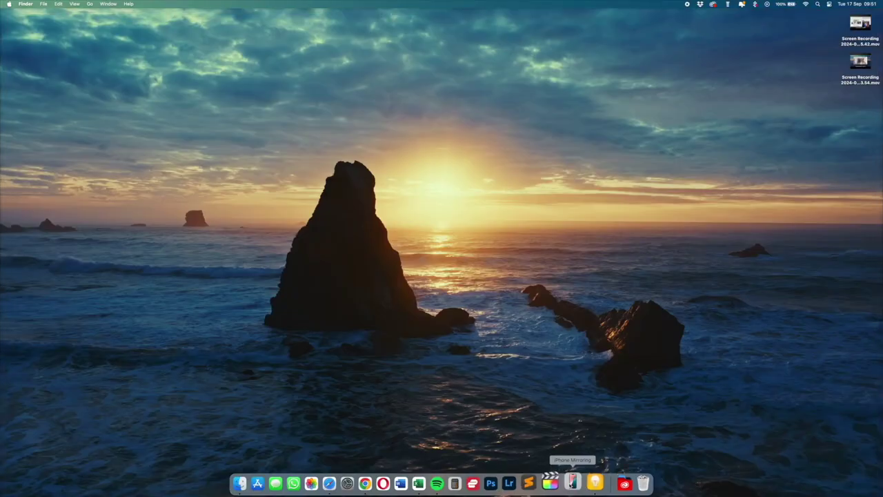
- Launch iPhone Mirroring and swipe to the phone's second home screen page and back
click(572, 483)
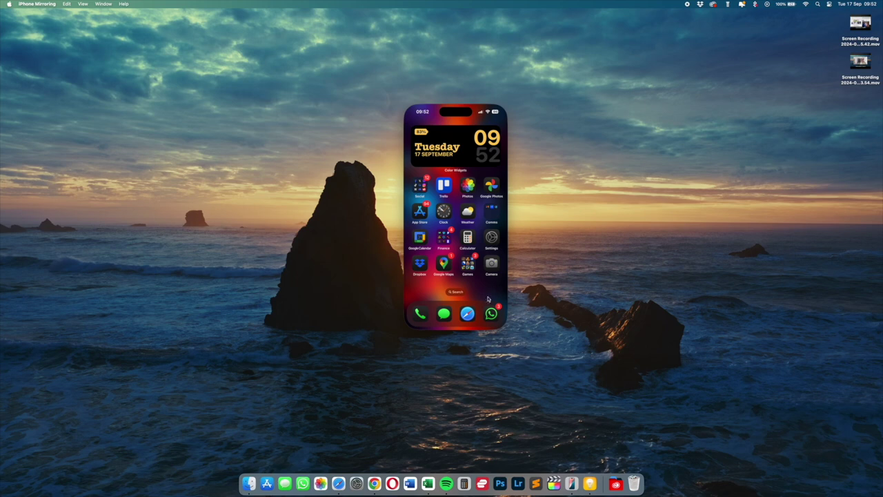
drag(481, 290, 442, 287)
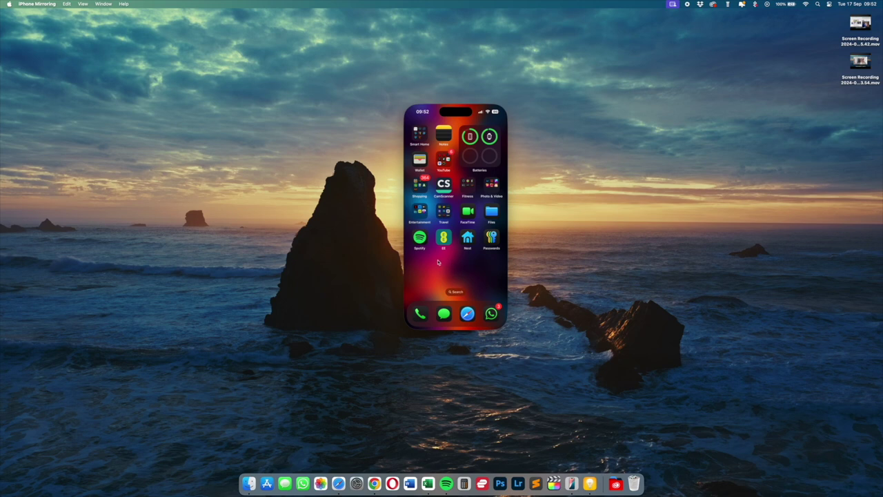
drag(428, 261, 468, 258)
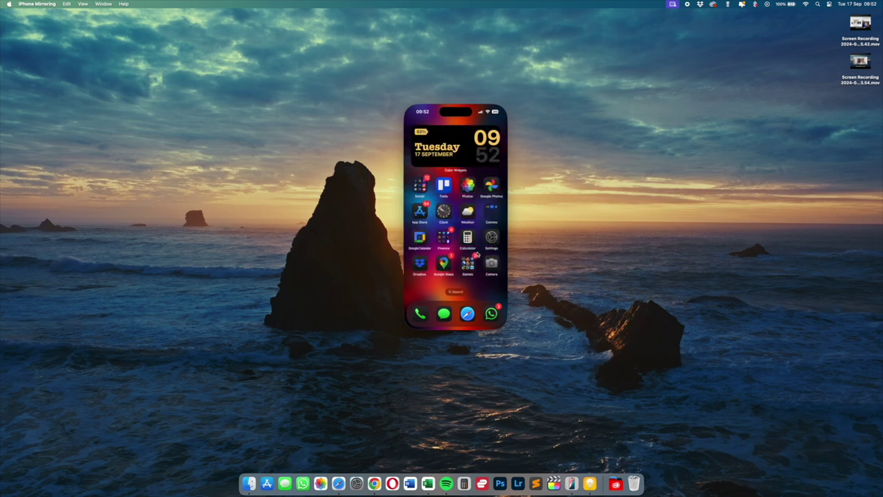
- Load apple.com in Safari on the mirrored iPhone and leave the app for the home screen
click(467, 314)
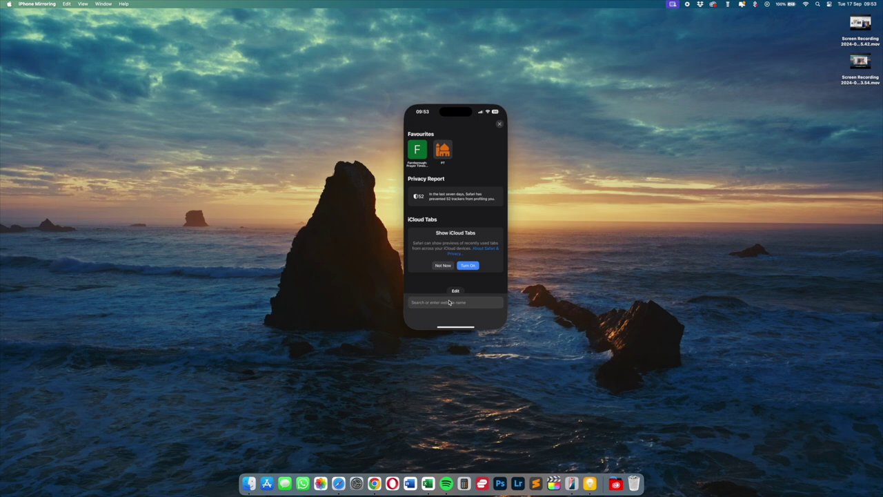
click(449, 302)
text(apple.com)
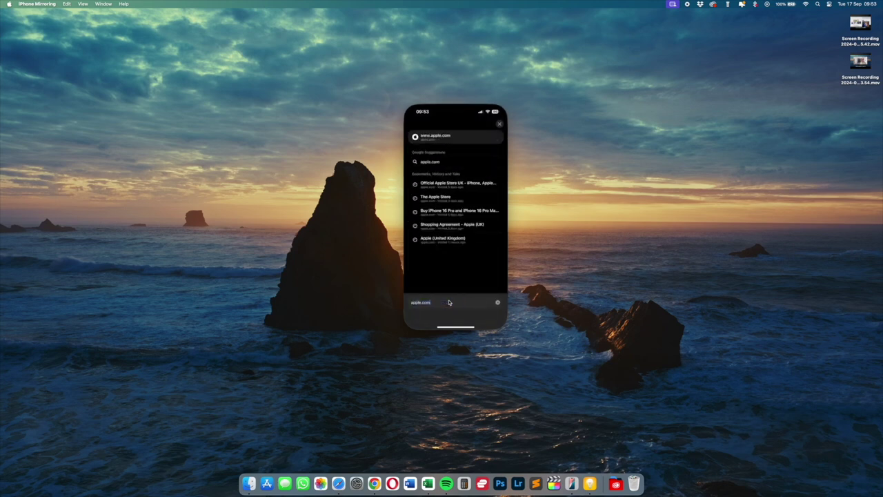
text(/)
key(Return)
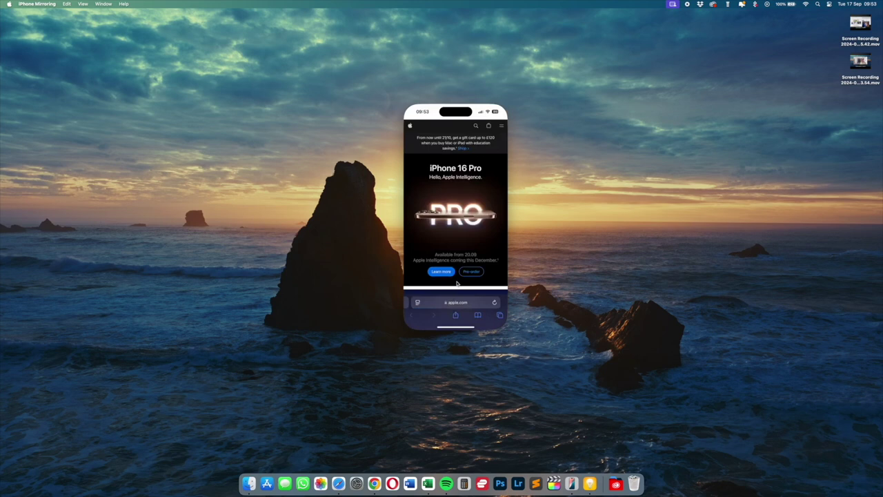
click(455, 329)
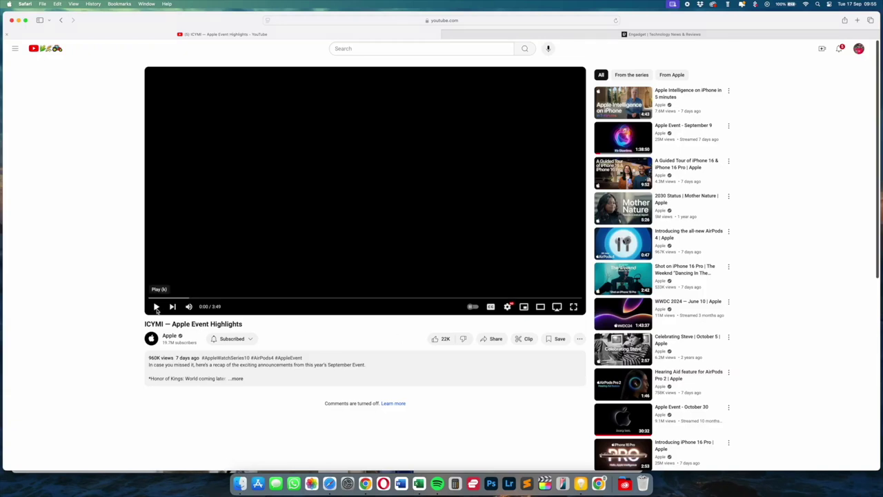
- Play the Apple Event Highlights video on YouTube in the Mac's Safari for a few seconds and pause it
click(156, 307)
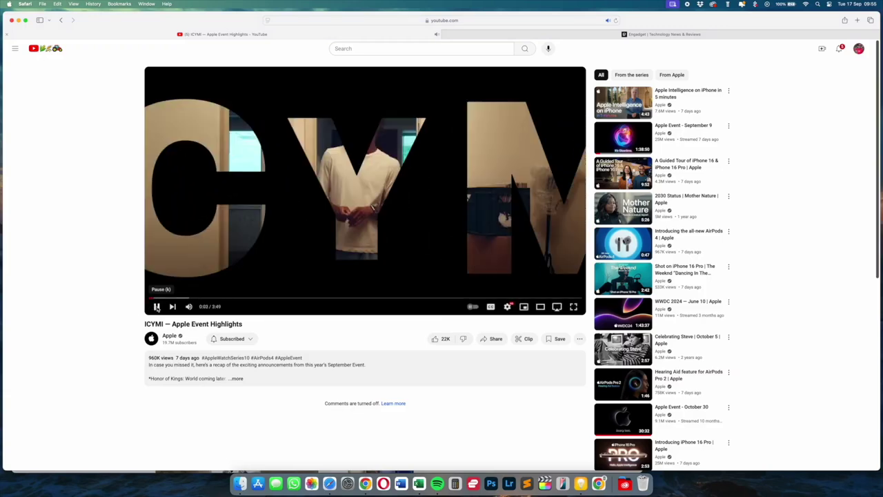
click(156, 307)
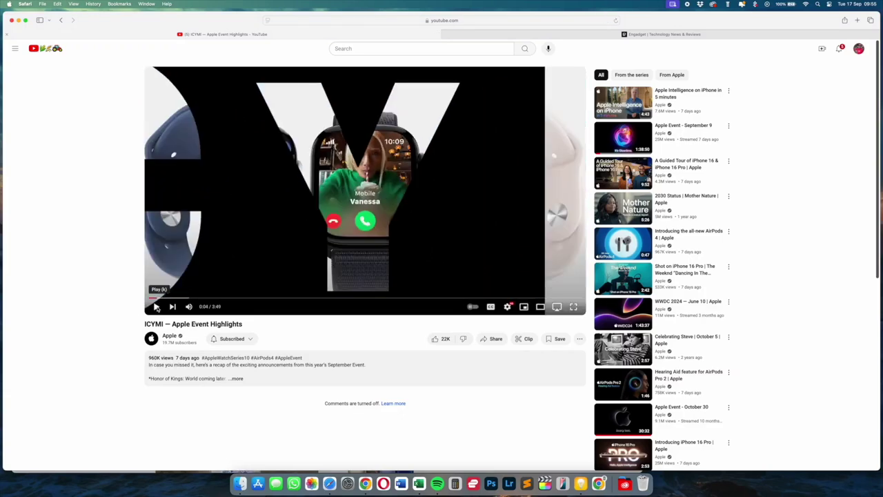
- Open the YouTube video in Safari's Video Viewer, switch it to picture-in-picture and try moving the floating video around
click(267, 20)
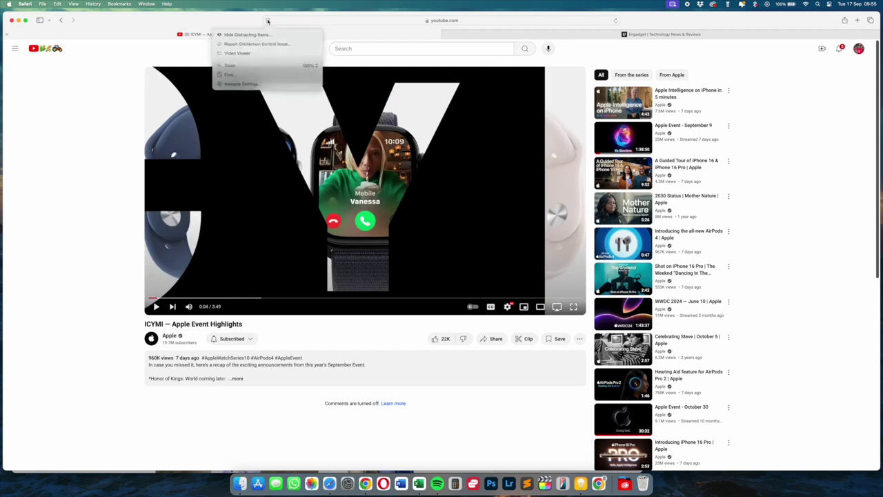
click(237, 54)
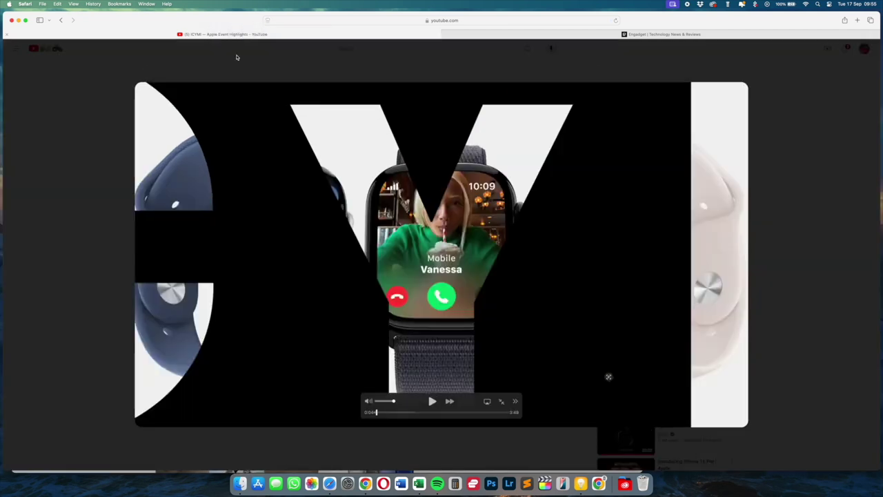
click(516, 402)
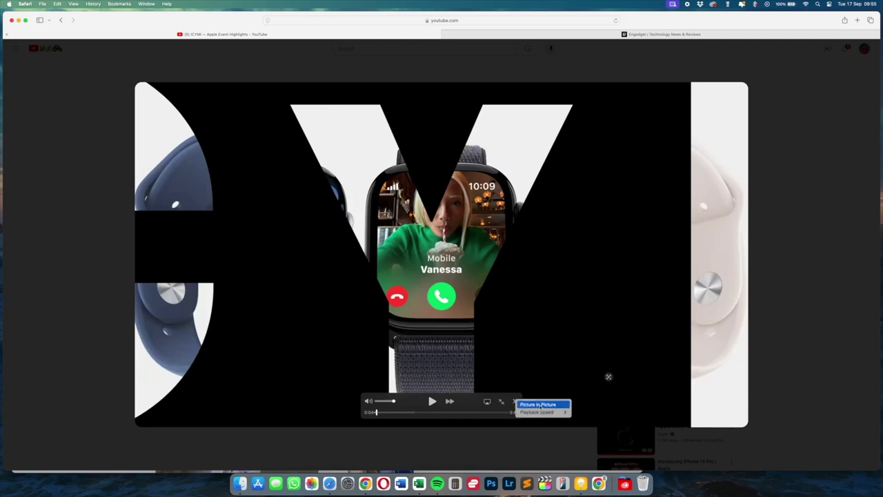
click(540, 405)
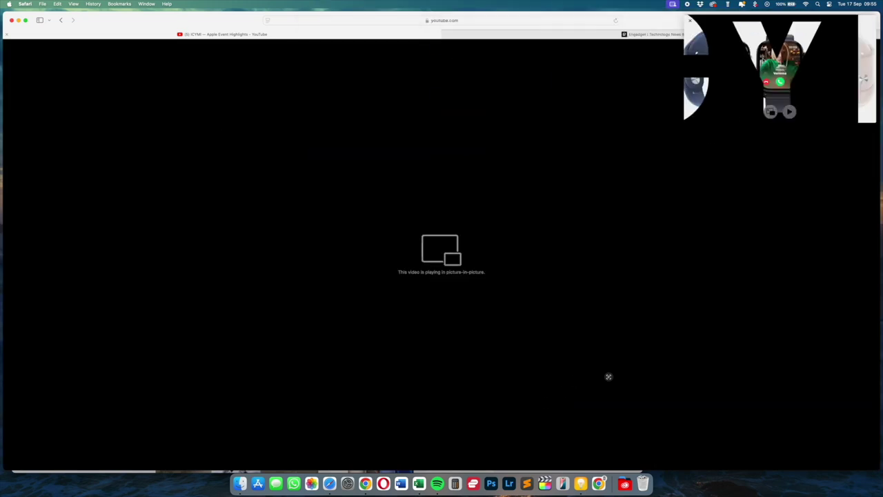
drag(780, 59, 736, 169)
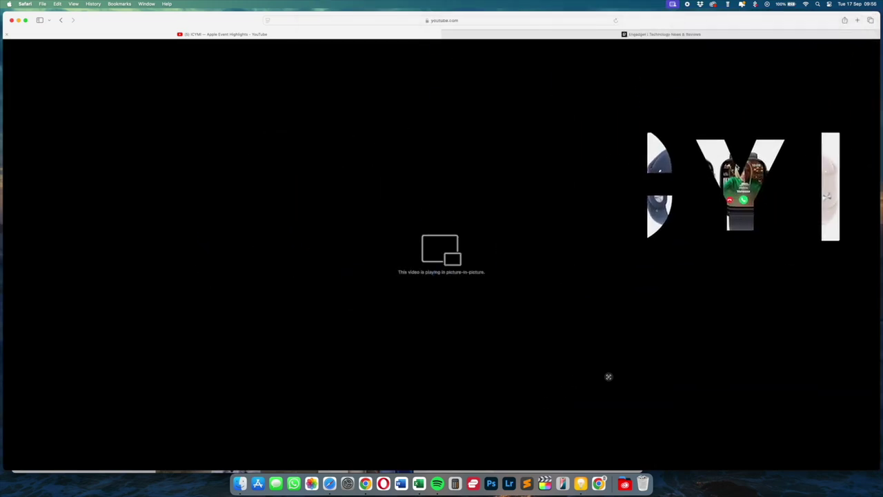
- Minimise Safari, then arrange the Chrome window beside the floating video, with the video playing and enlarged to fill the space
click(19, 20)
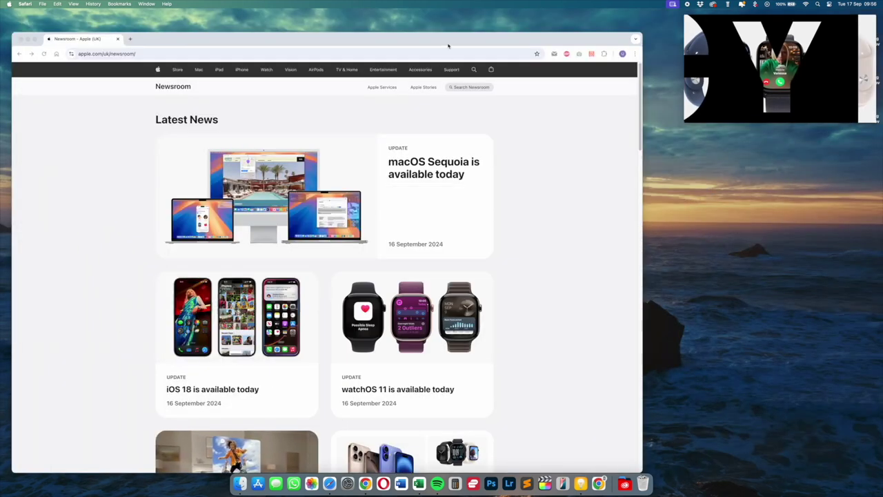
drag(452, 39, 455, 19)
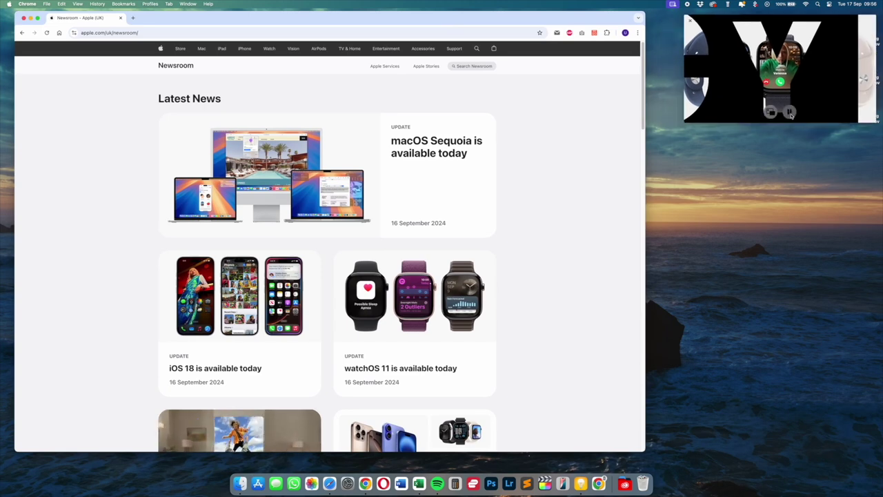
drag(685, 122, 647, 145)
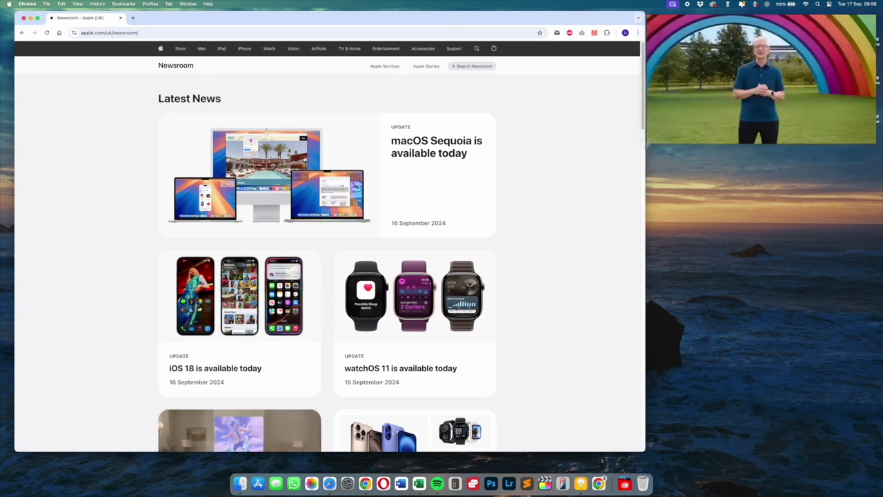
- Browse down and back up the Apple Newsroom page in Chrome while the floating video plays
scroll(531, 205, down, 20)
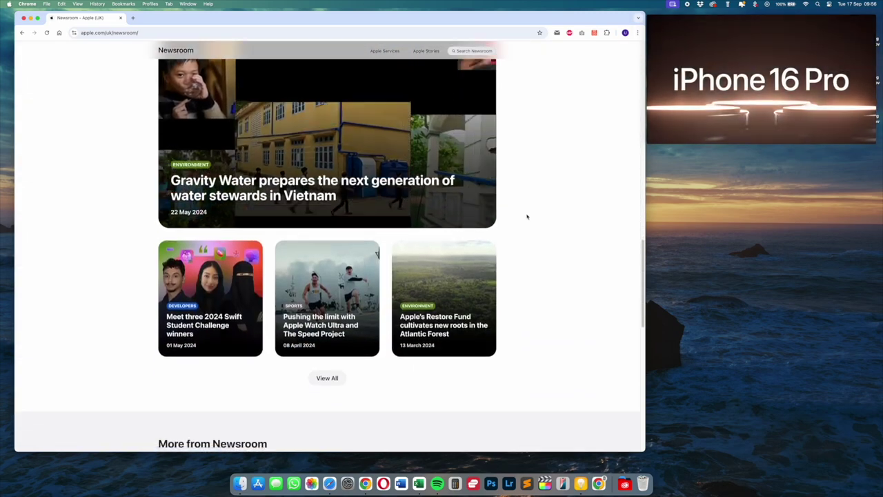
scroll(545, 242, down, 10)
scroll(531, 262, up, 8)
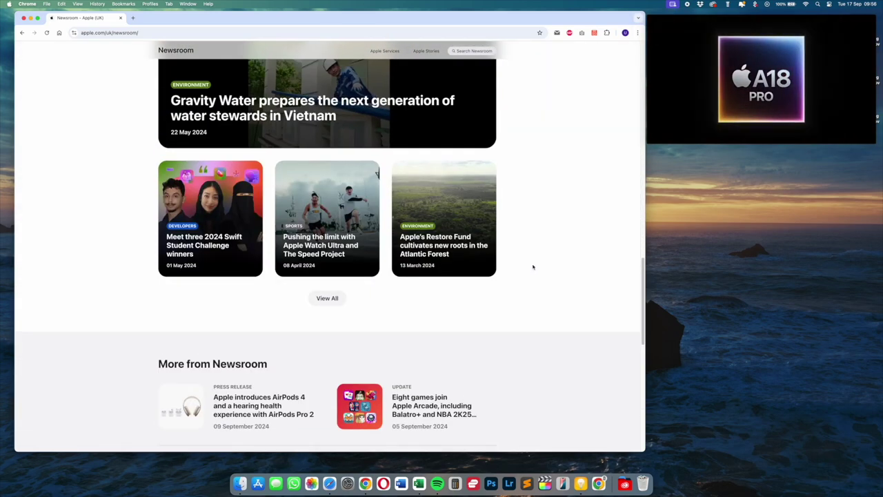
scroll(531, 262, up, 15)
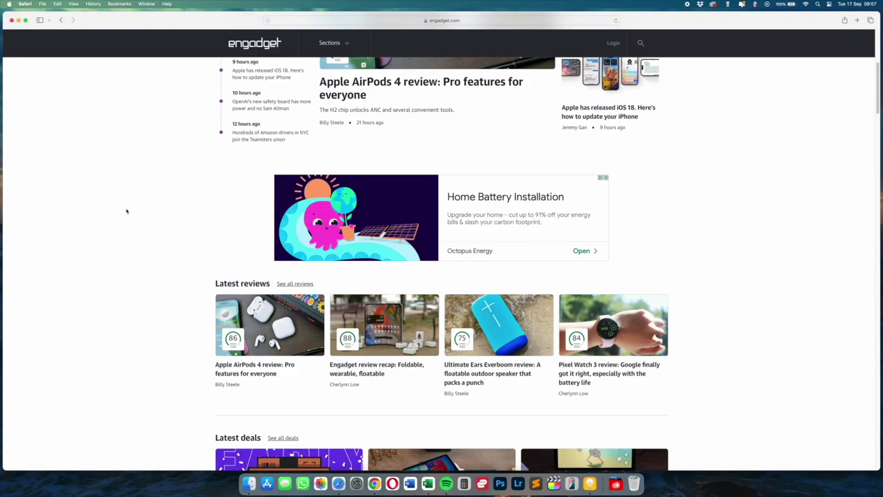
- Start hiding distracting items on the Engadget homepage in Safari and hide the ad banner above the headlines
scroll(129, 209, down, 5)
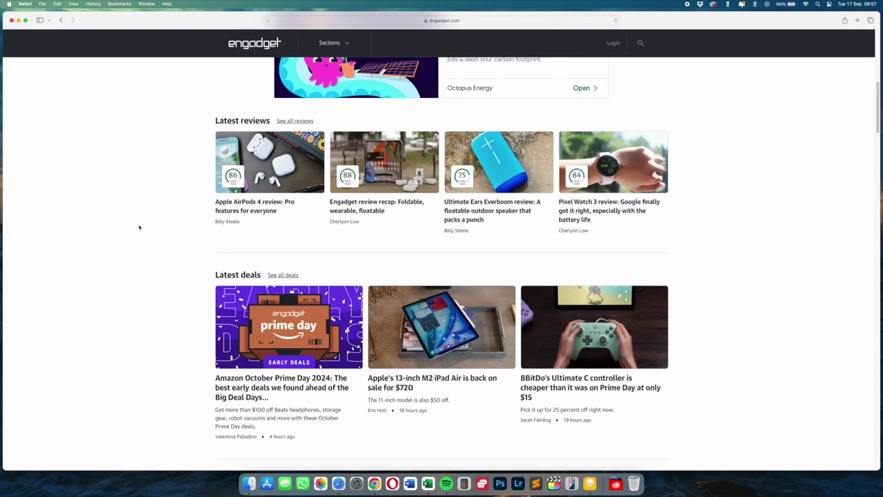
scroll(160, 245, down, 10)
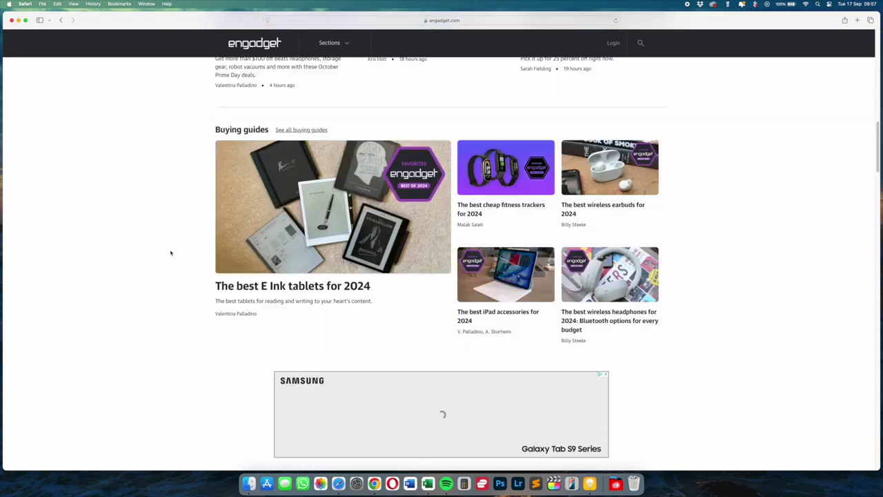
scroll(170, 256, down, 14)
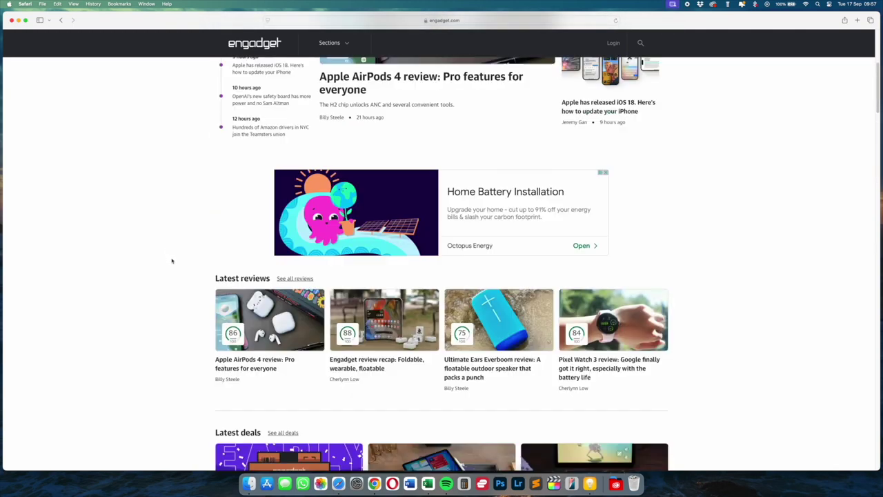
scroll(171, 262, up, 4)
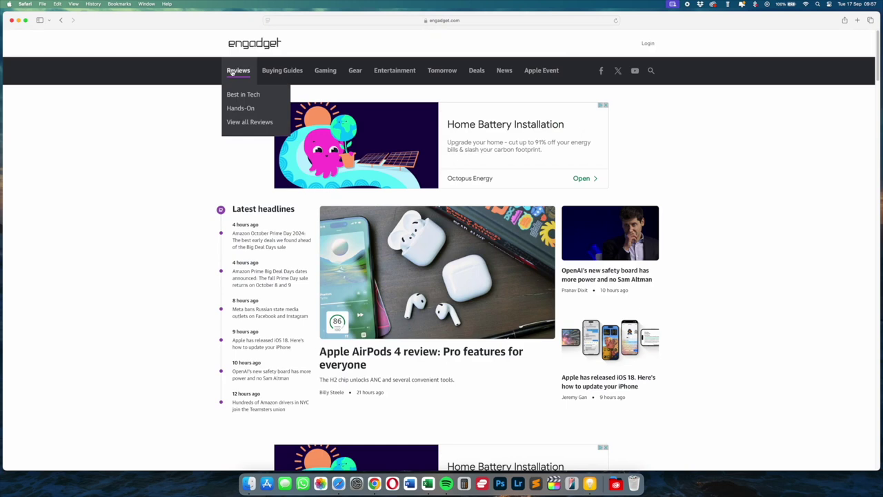
click(268, 21)
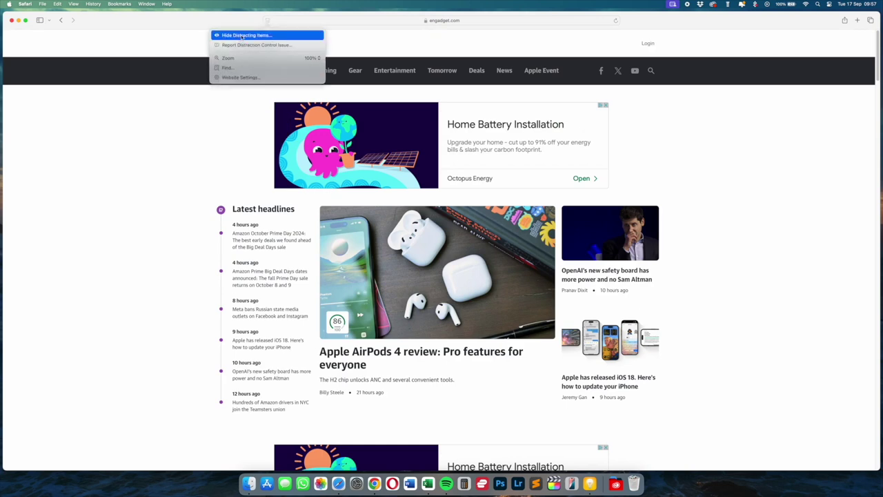
click(243, 35)
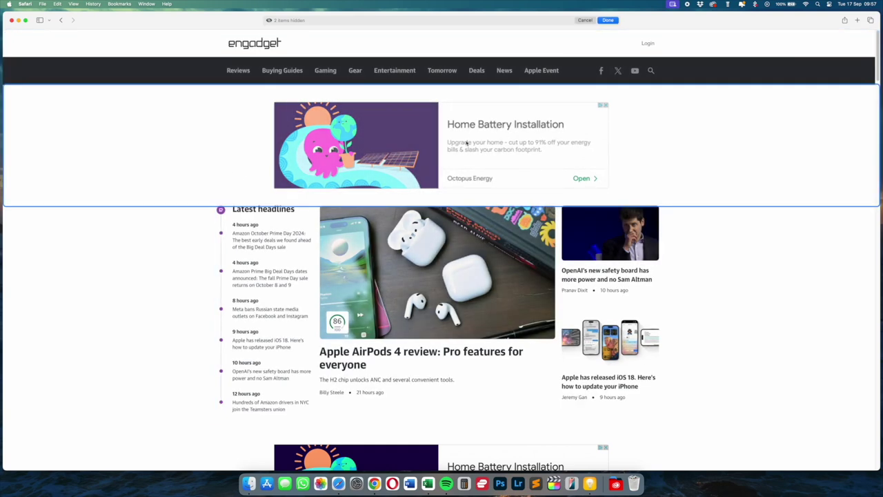
click(240, 140)
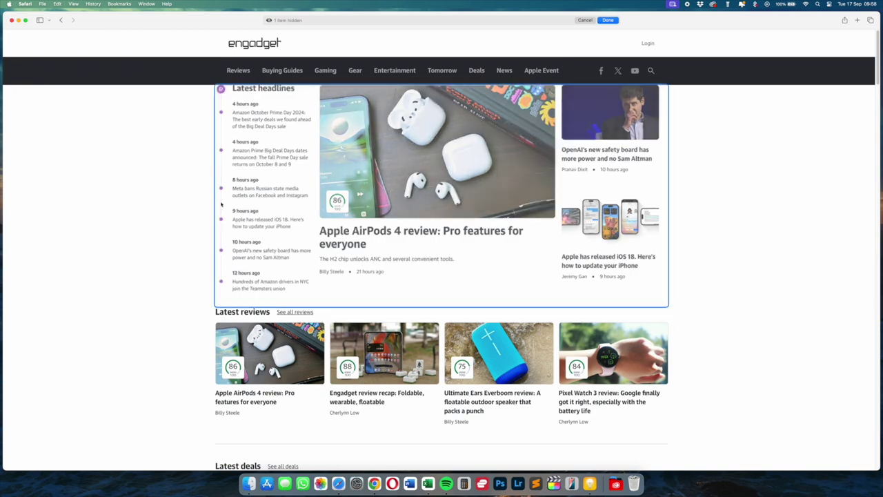
- Hide the remaining ad blocks further down the Engadget homepage and finish hiding distracting items
scroll(152, 252, down, 2)
scroll(147, 254, down, 10)
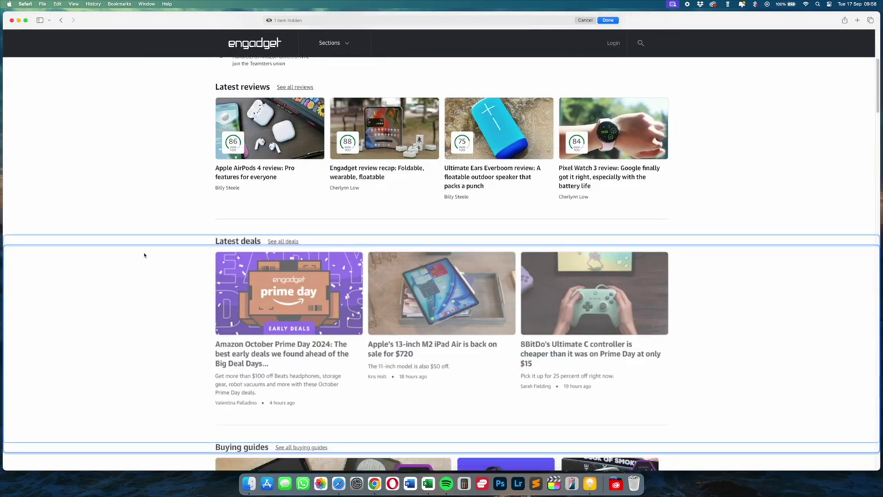
scroll(145, 255, down, 5)
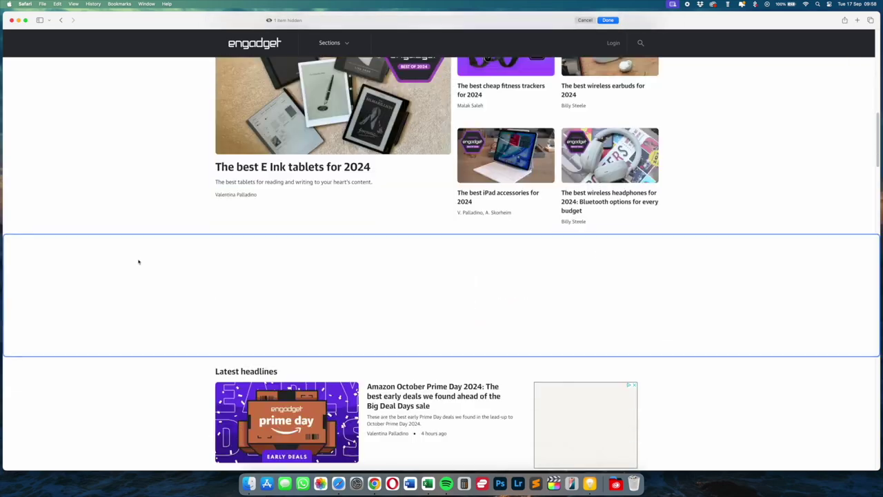
click(163, 214)
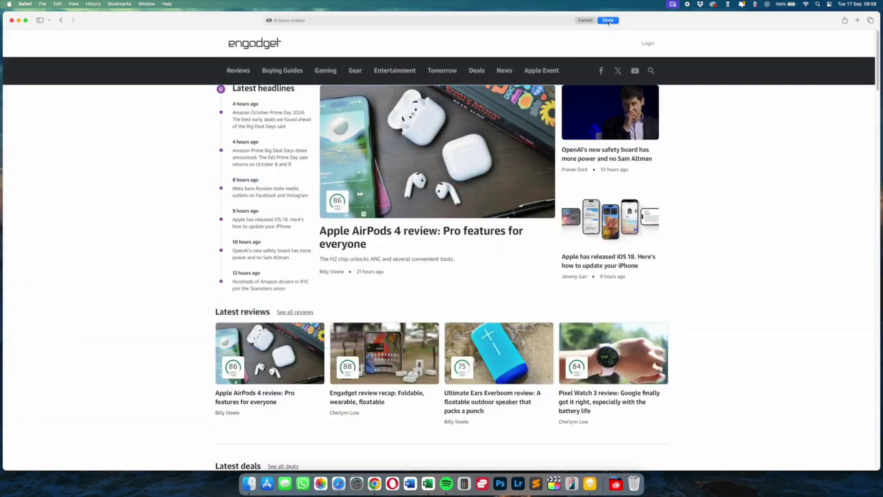
click(608, 20)
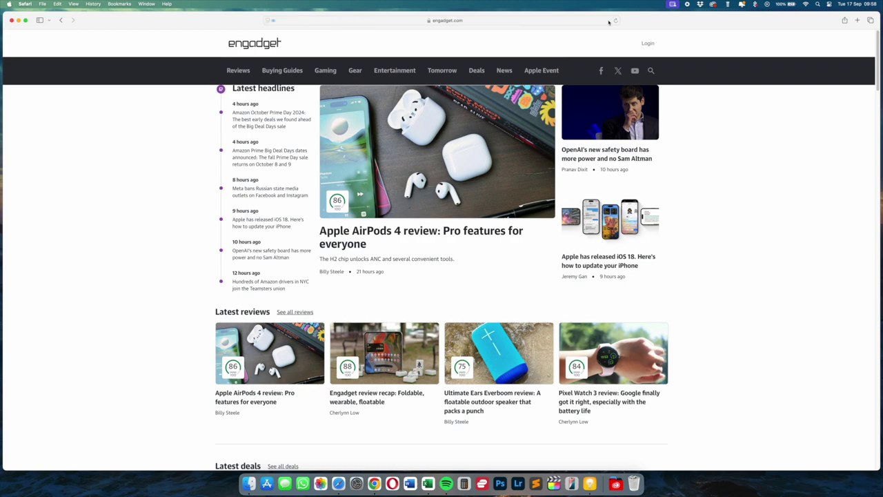
- Reload the Engadget homepage and check which ads appear with the distracting items hidden
scroll(690, 222, down, 10)
scroll(697, 222, up, 10)
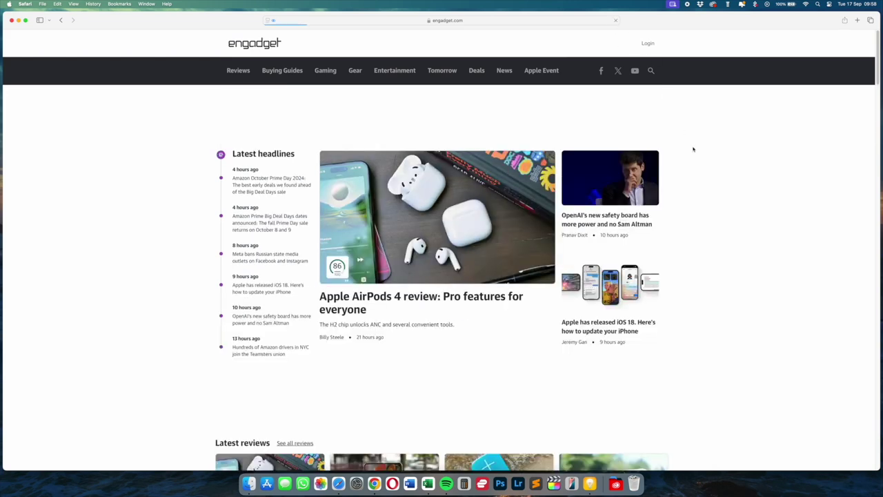
scroll(688, 168, down, 5)
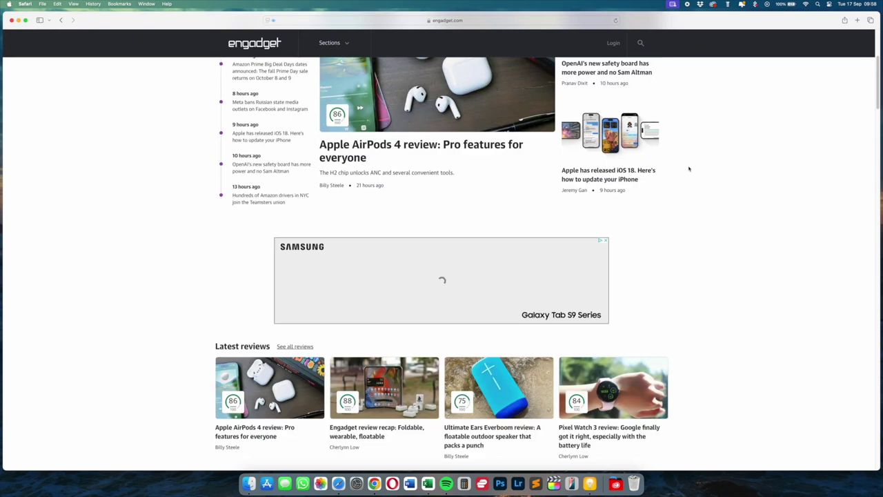
scroll(688, 168, up, 5)
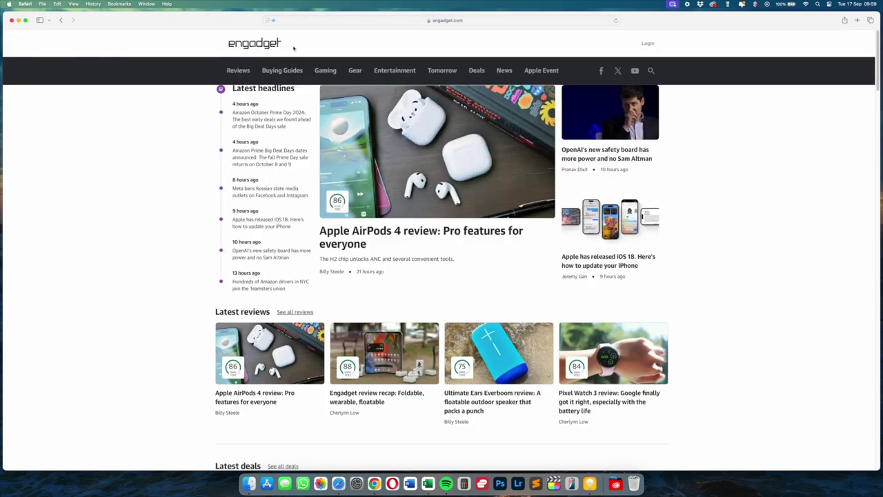
- Show the previously hidden items on the Engadget website again
click(274, 20)
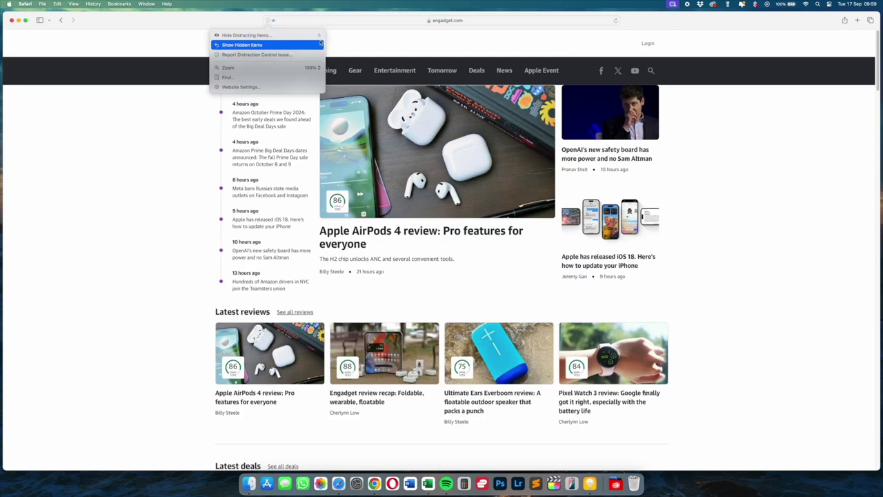
click(242, 44)
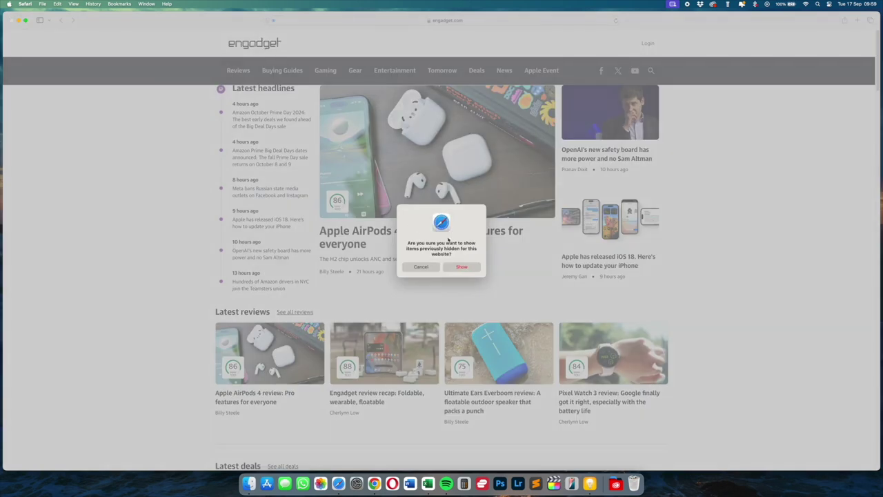
click(462, 267)
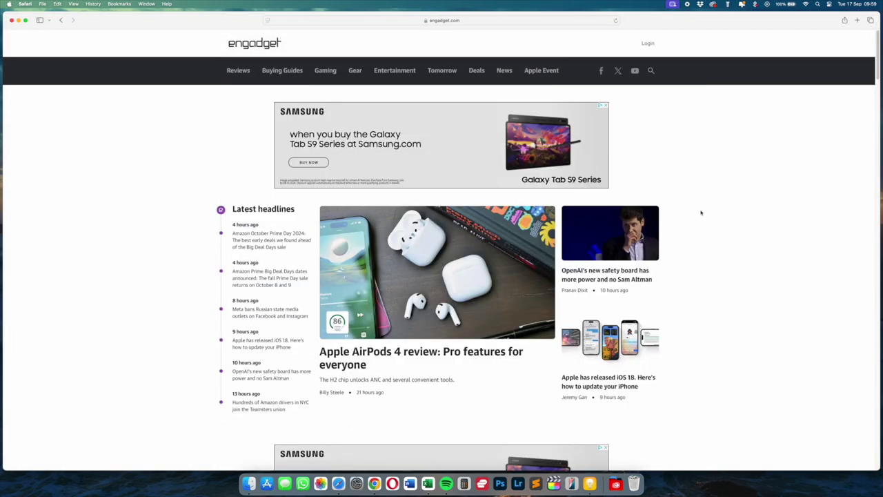
- Look through the Engadget homepage for the restored ads, down to the older headlines
scroll(700, 211, down, 5)
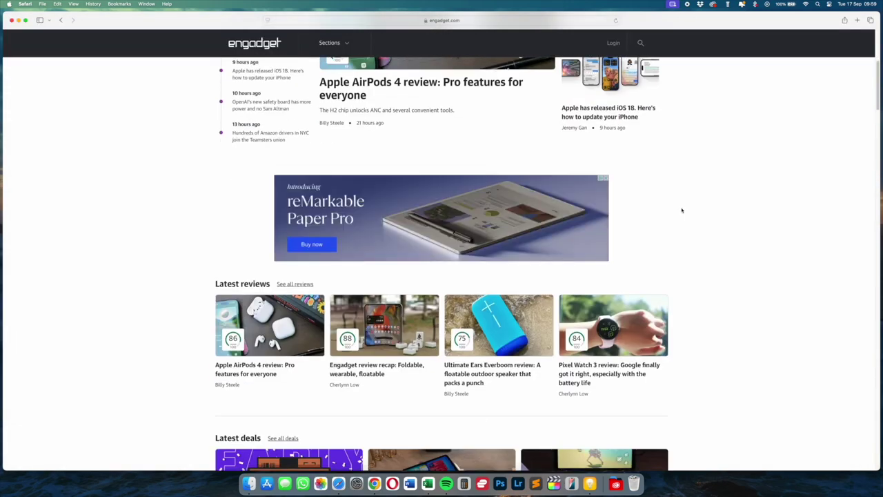
scroll(681, 210, down, 8)
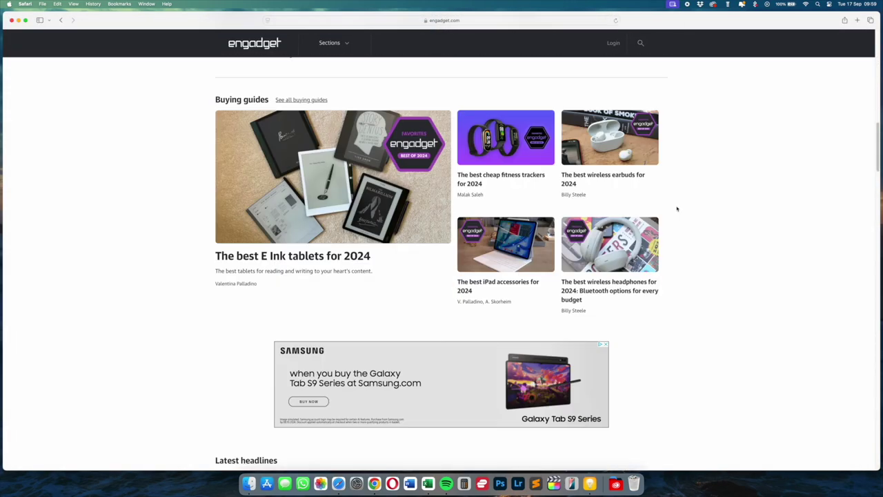
scroll(677, 209, down, 8)
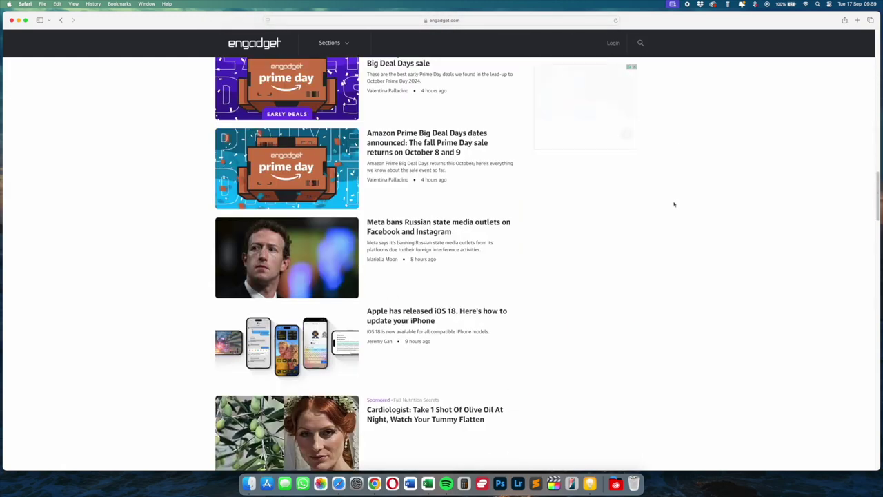
scroll(674, 205, down, 8)
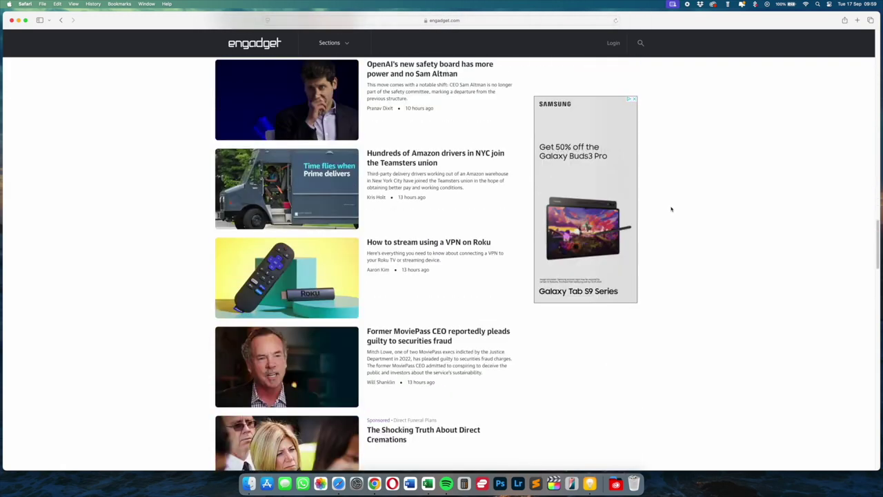
scroll(671, 208, down, 5)
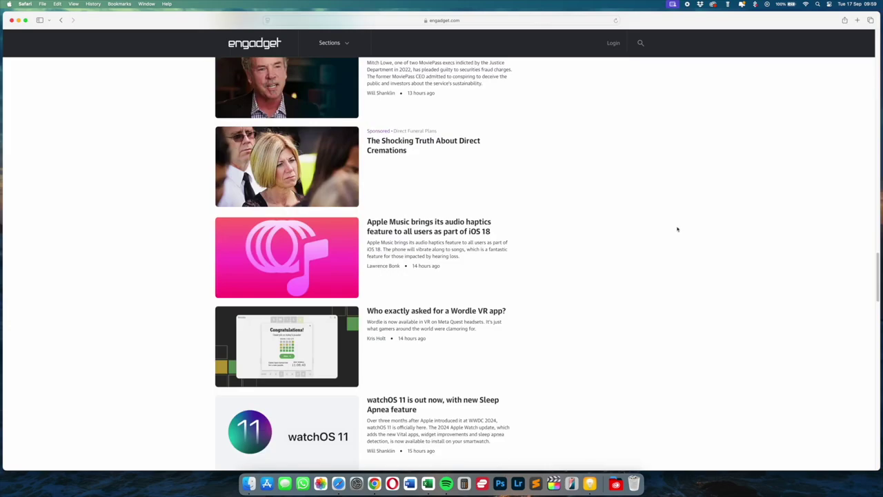